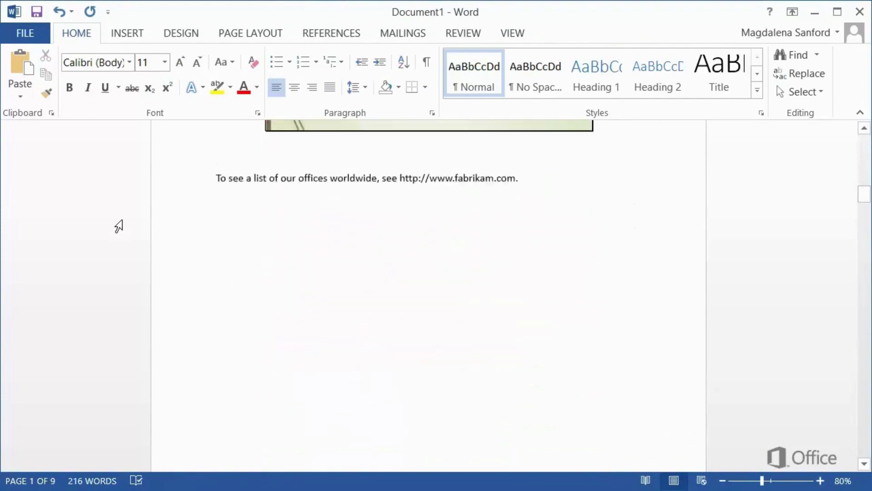
Step: Look through the handout layouts in Document1, Document2 and Document3, comparing slide pictures, notes and blank lines
{"action": "scroll", "coordinate": [119, 226], "scroll_direction": "down", "scroll_amount": 5}
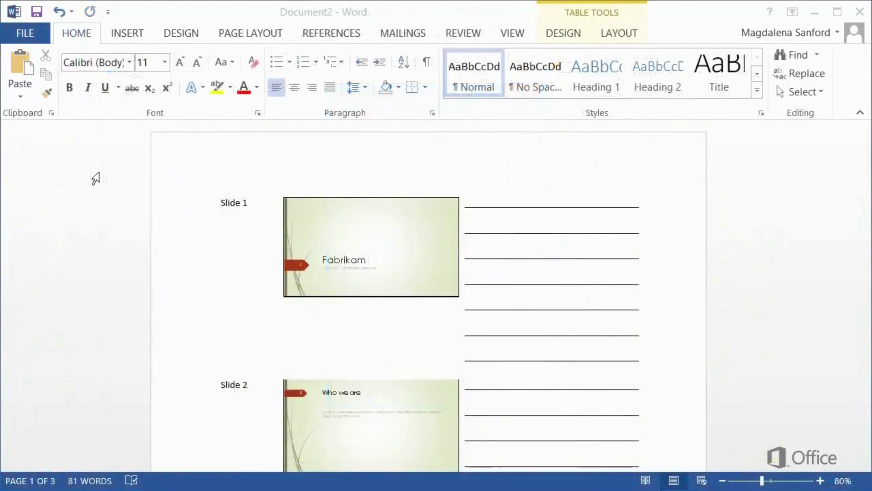
{"action": "scroll", "coordinate": [96, 178], "scroll_direction": "down", "scroll_amount": 5}
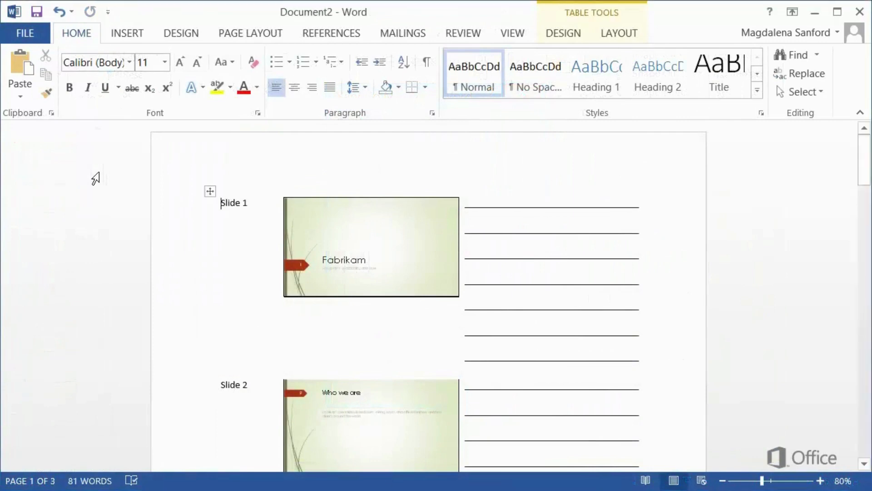
{"action": "scroll", "coordinate": [95, 178], "scroll_direction": "down", "scroll_amount": 5}
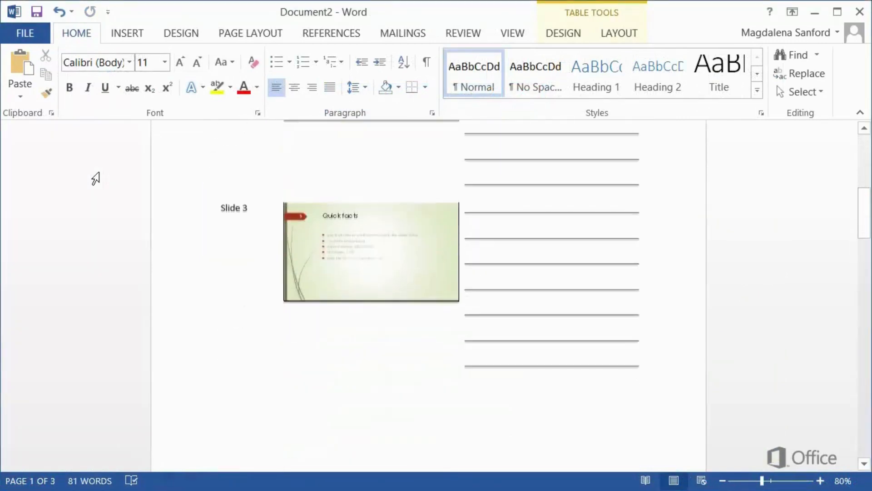
{"action": "scroll", "coordinate": [95, 178], "scroll_direction": "down", "scroll_amount": 5}
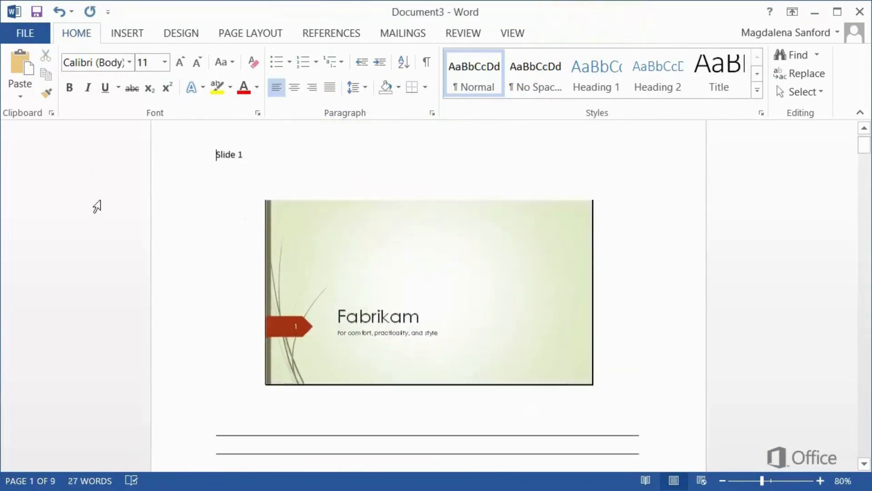
{"action": "scroll", "coordinate": [97, 207], "scroll_direction": "down", "scroll_amount": 5}
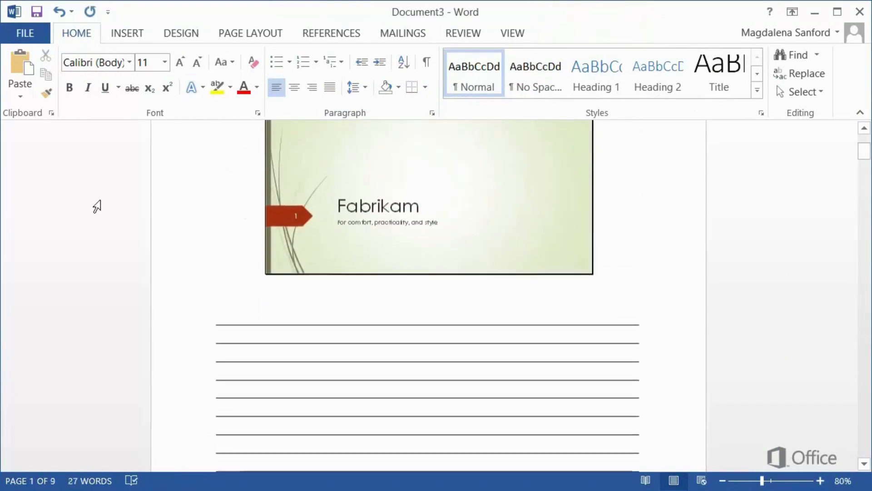
{"action": "scroll", "coordinate": [97, 207], "scroll_direction": "down", "scroll_amount": 5}
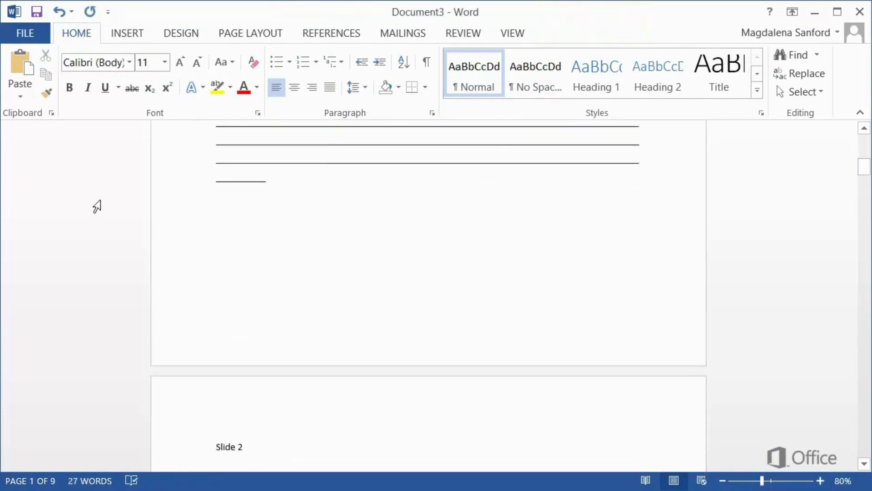
{"action": "scroll", "coordinate": [97, 207], "scroll_direction": "down", "scroll_amount": 3}
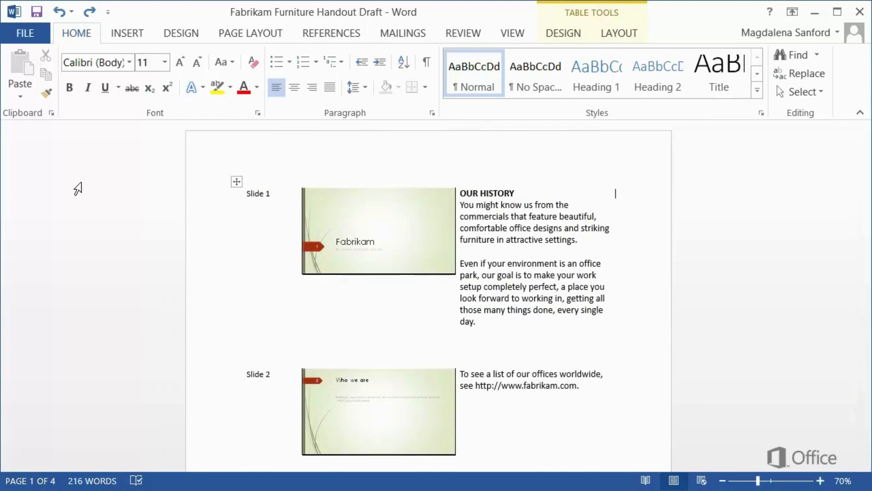
Step: Select the table rows for slides 1, 2 and 3 one at a time to examine the row structure
{"action": "left_click", "coordinate": [81, 242]}
{"action": "scroll", "coordinate": [80, 241], "scroll_direction": "down", "scroll_amount": 3}
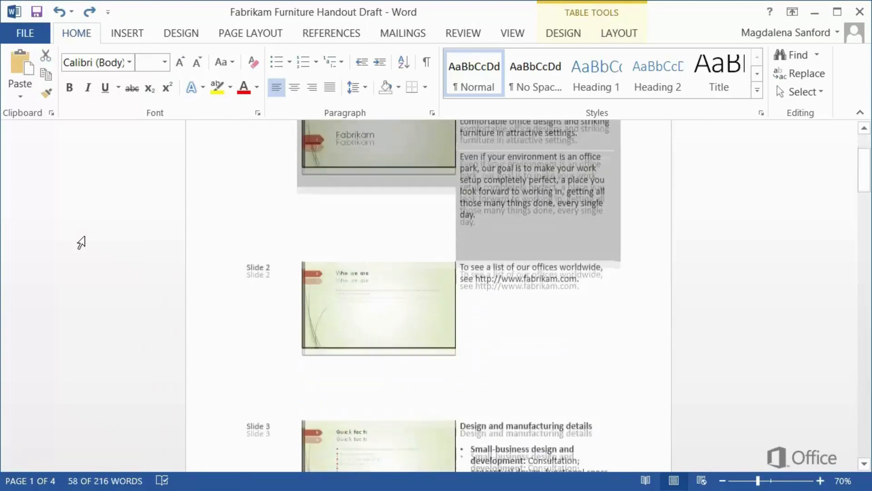
{"action": "left_click", "coordinate": [94, 292]}
{"action": "scroll", "coordinate": [95, 292], "scroll_direction": "down", "scroll_amount": 2}
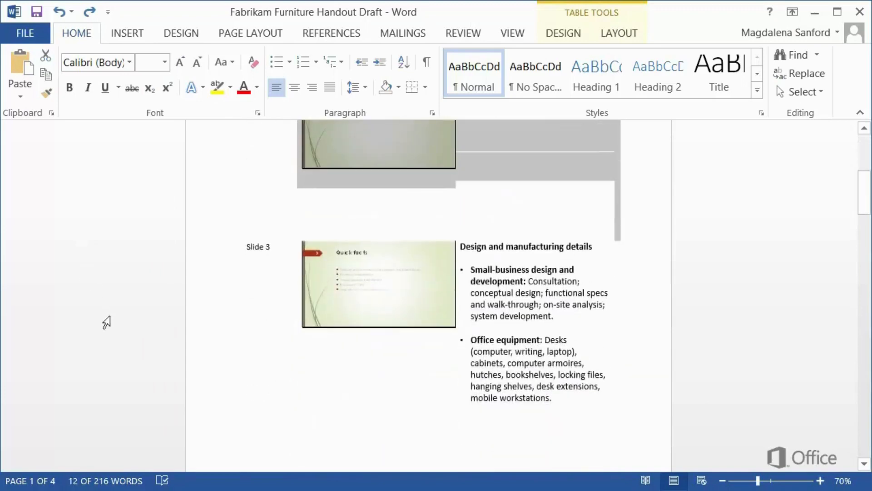
{"action": "left_click", "coordinate": [103, 316]}
Step: Select the slide number, slide picture and notes columns one at a time to examine the table's column structure
{"action": "scroll", "coordinate": [102, 317], "scroll_direction": "up", "scroll_amount": 5}
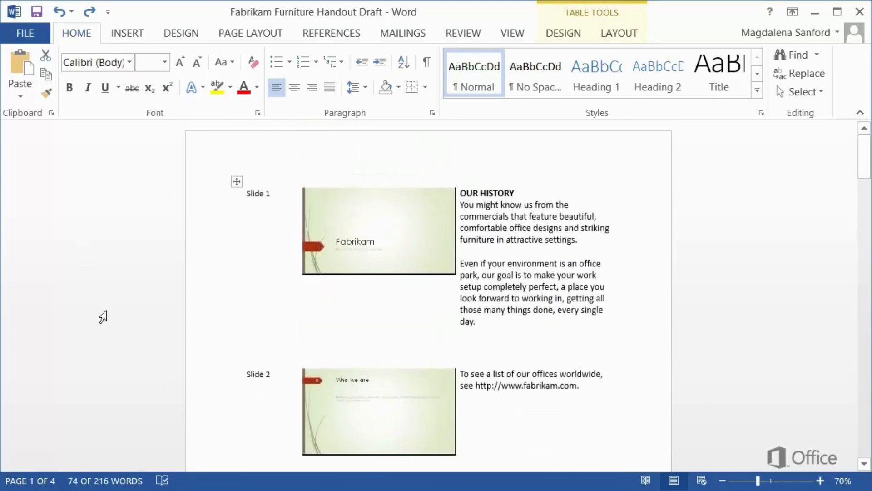
{"action": "left_click", "coordinate": [256, 152]}
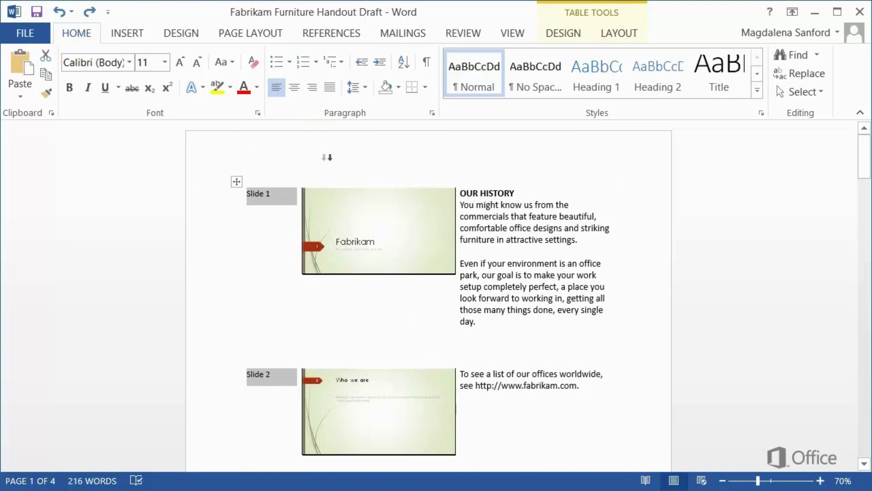
{"action": "left_click", "coordinate": [345, 156]}
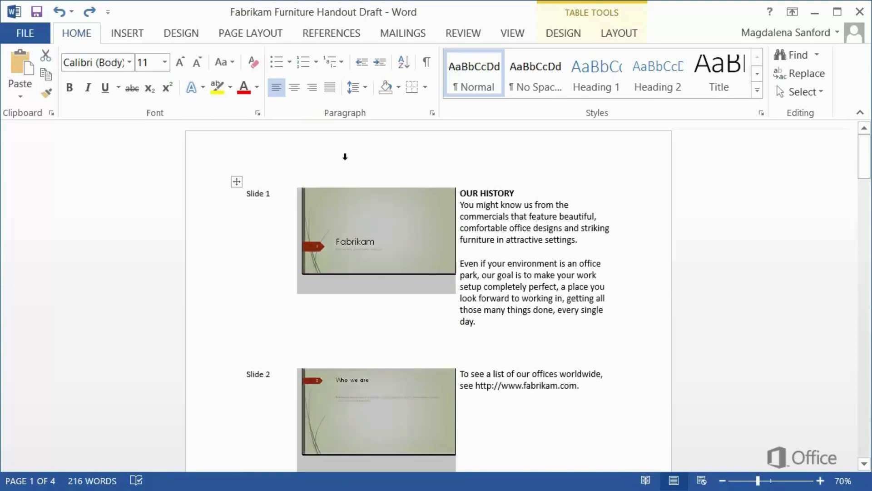
{"action": "left_click", "coordinate": [528, 171]}
{"action": "scroll", "coordinate": [528, 175], "scroll_direction": "down", "scroll_amount": 2}
{"action": "scroll", "coordinate": [528, 173], "scroll_direction": "down", "scroll_amount": 3}
{"action": "scroll", "coordinate": [528, 173], "scroll_direction": "up", "scroll_amount": 6}
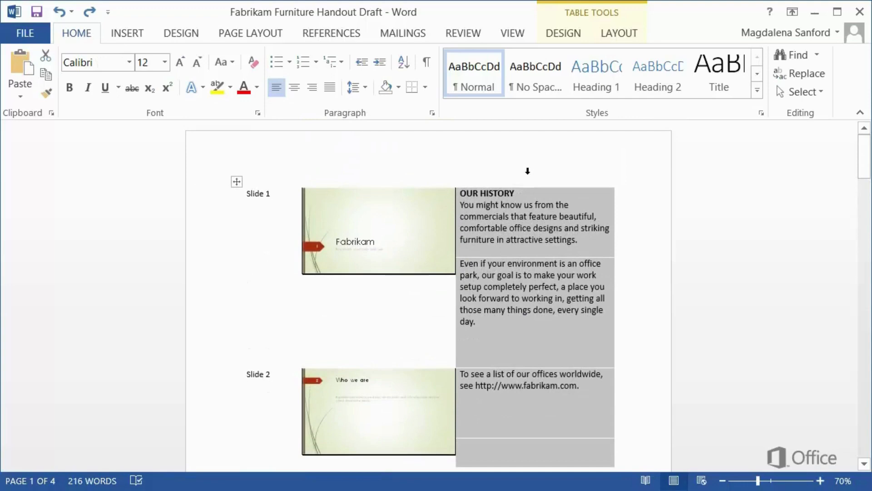
{"action": "left_click", "coordinate": [694, 224]}
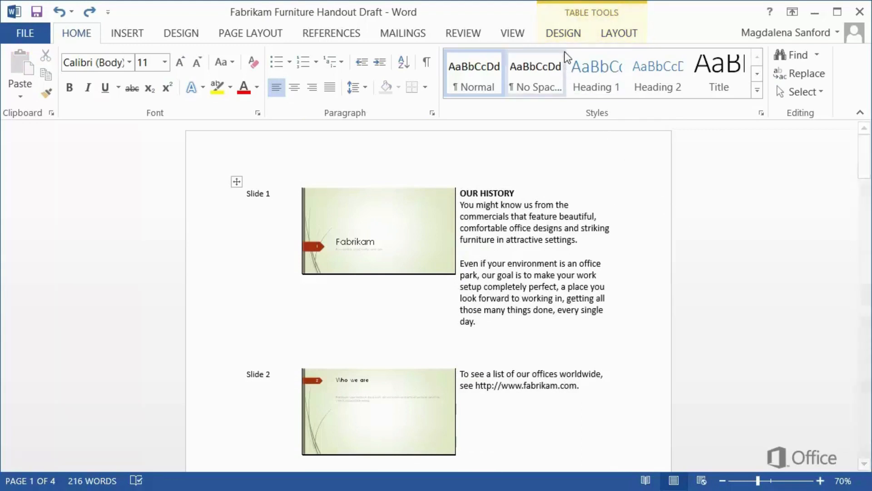
Step: Apply the plain table style with black gridlines around every cell to the handout table and check the pages
{"action": "left_click", "coordinate": [569, 37]}
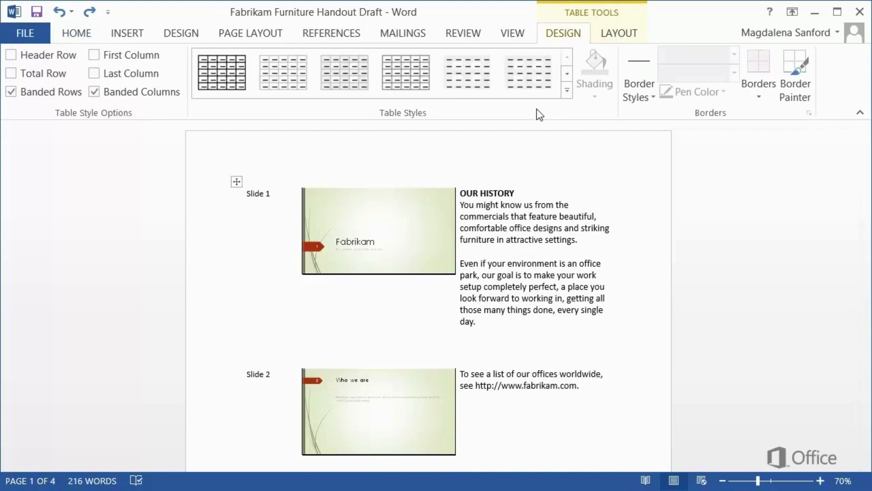
{"action": "left_click", "coordinate": [230, 85]}
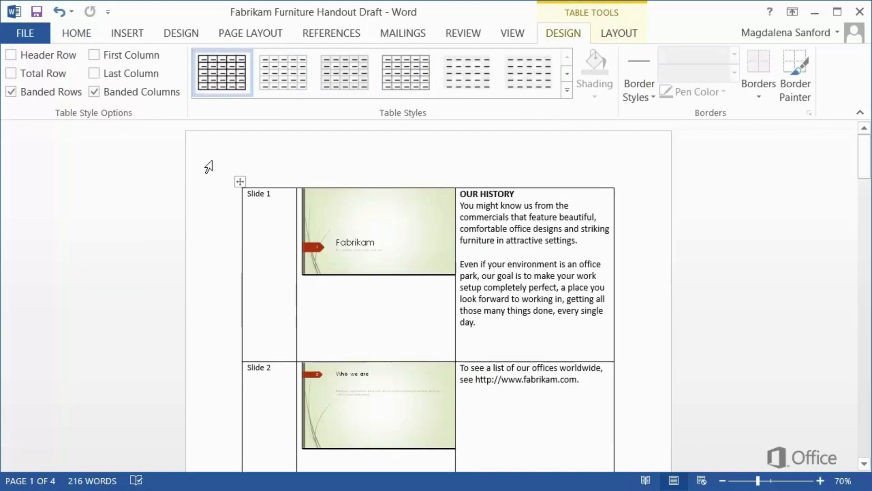
{"action": "scroll", "coordinate": [205, 173], "scroll_direction": "down", "scroll_amount": 10}
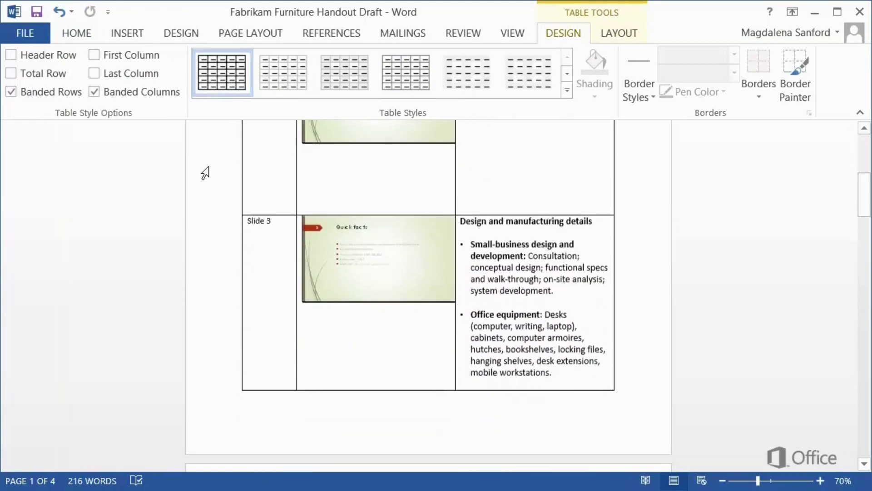
{"action": "scroll", "coordinate": [205, 172], "scroll_direction": "up", "scroll_amount": 10}
{"action": "scroll", "coordinate": [206, 172], "scroll_direction": "up", "scroll_amount": 1}
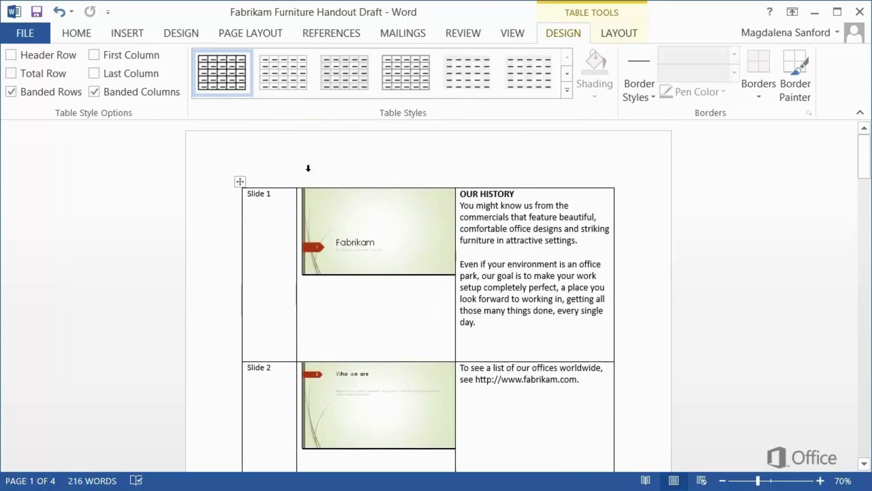
Step: Set the font size of the entire notes column to 10
{"action": "left_click", "coordinate": [488, 174]}
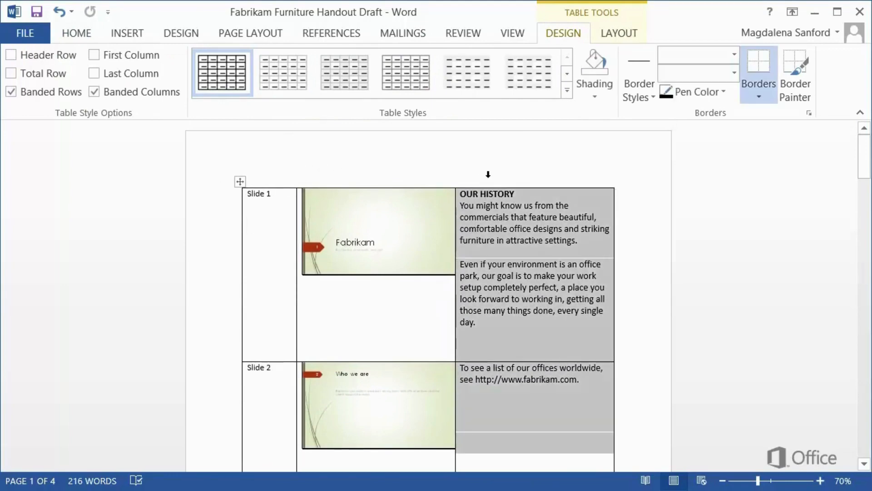
{"action": "scroll", "coordinate": [489, 178], "scroll_direction": "down", "scroll_amount": 5}
{"action": "scroll", "coordinate": [489, 178], "scroll_direction": "up", "scroll_amount": 5}
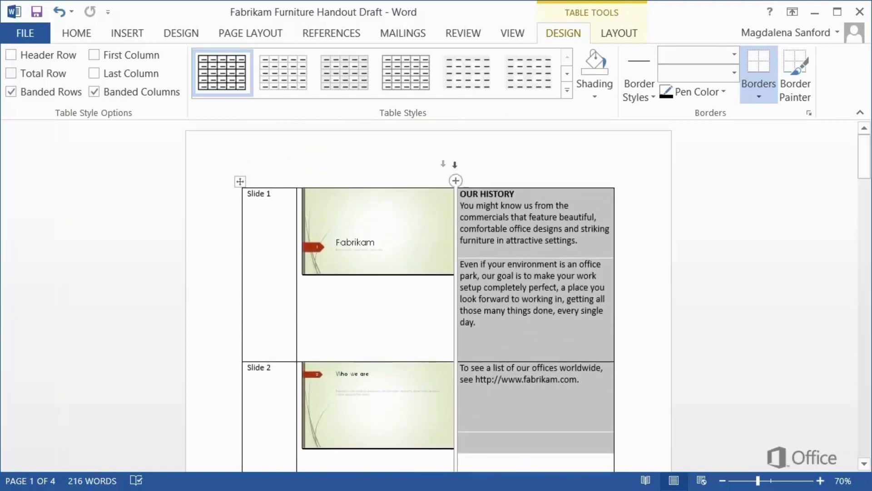
{"action": "left_click", "coordinate": [89, 36]}
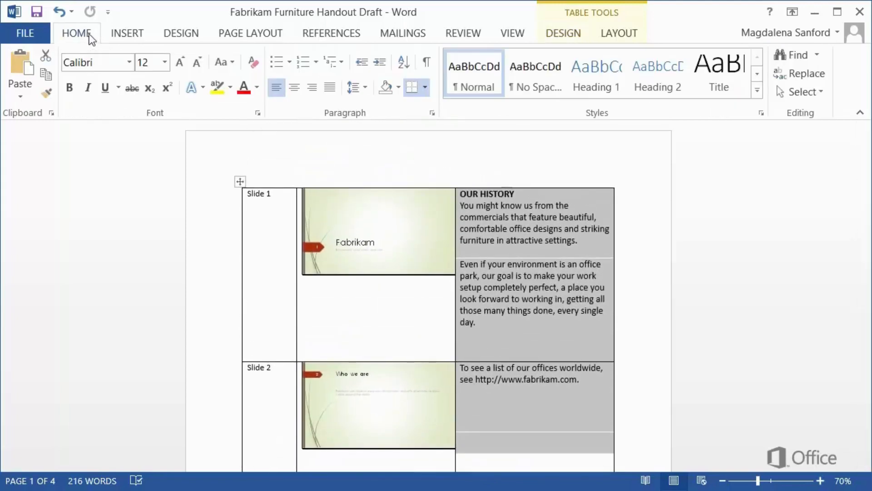
{"action": "left_click", "coordinate": [164, 63]}
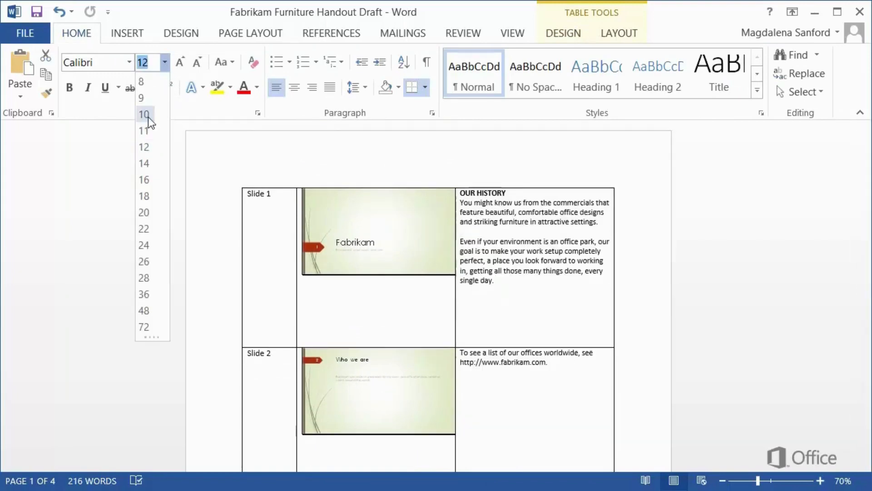
{"action": "left_click", "coordinate": [148, 116]}
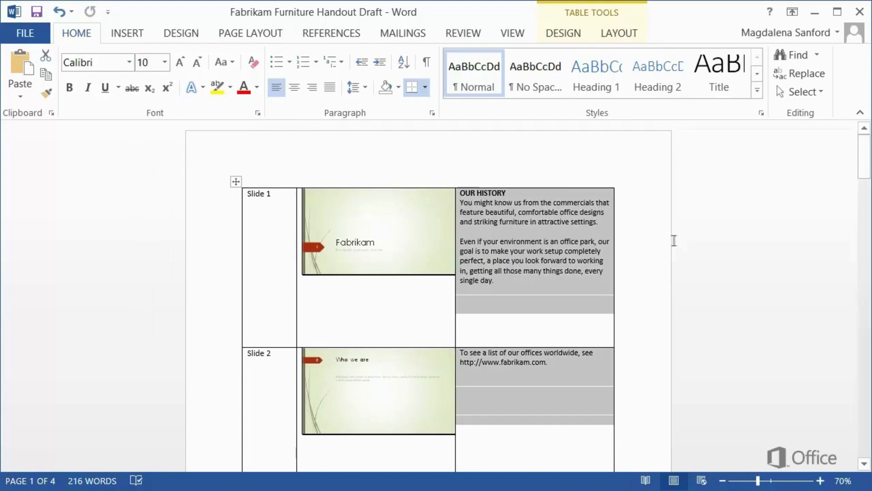
{"action": "left_click", "coordinate": [696, 244]}
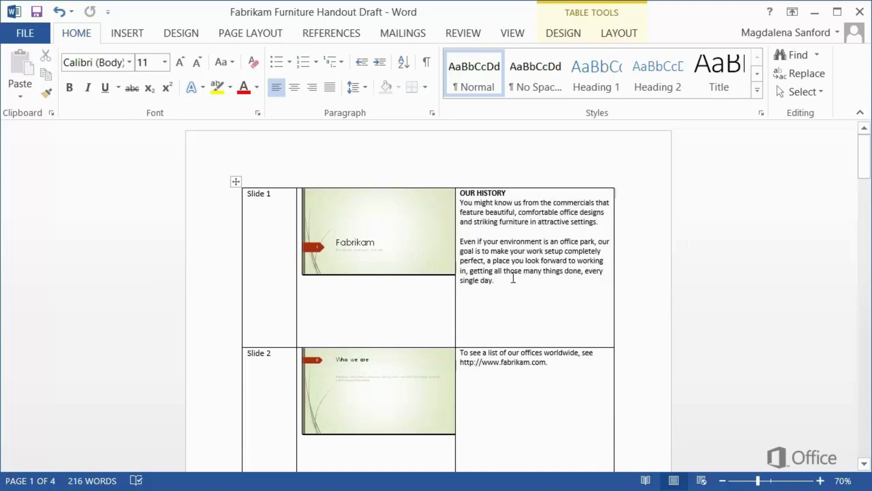
Step: Move the paragraph starting "Even if your environment is an office park" from the Slide 1 notes to below the Slide 2 notes text
{"action": "left_click_drag", "start_coordinate": [500, 280], "coordinate": [547, 382]}
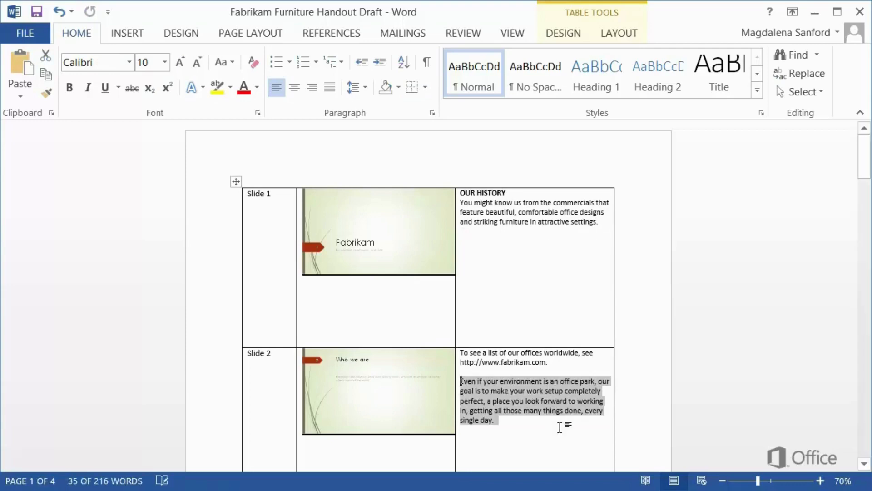
{"action": "left_click", "coordinate": [559, 425]}
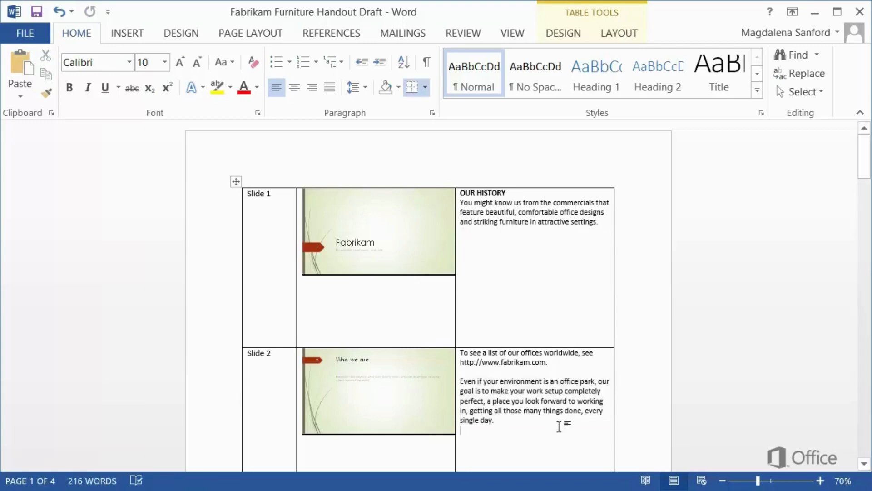
Step: Enlarge the Slide 5 "Our Business Process" picture proportionally, extending it beyond its column
{"action": "scroll", "coordinate": [559, 426], "scroll_direction": "down", "scroll_amount": 10}
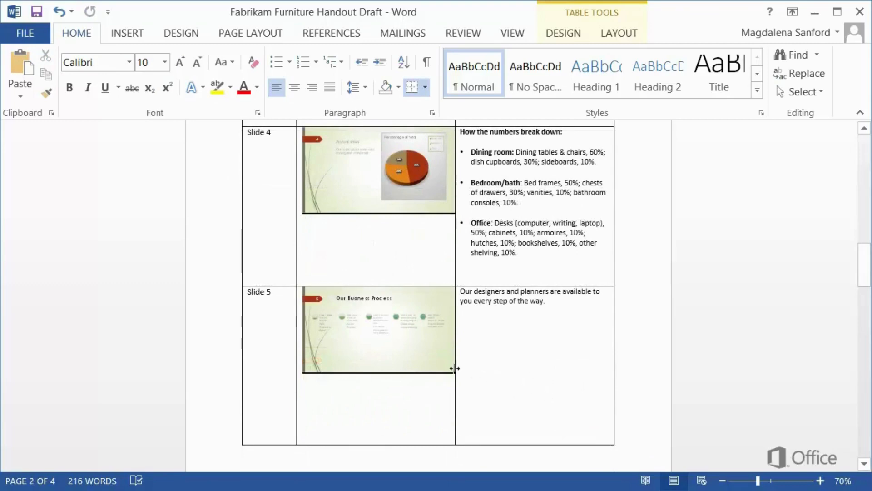
{"action": "left_click", "coordinate": [406, 368]}
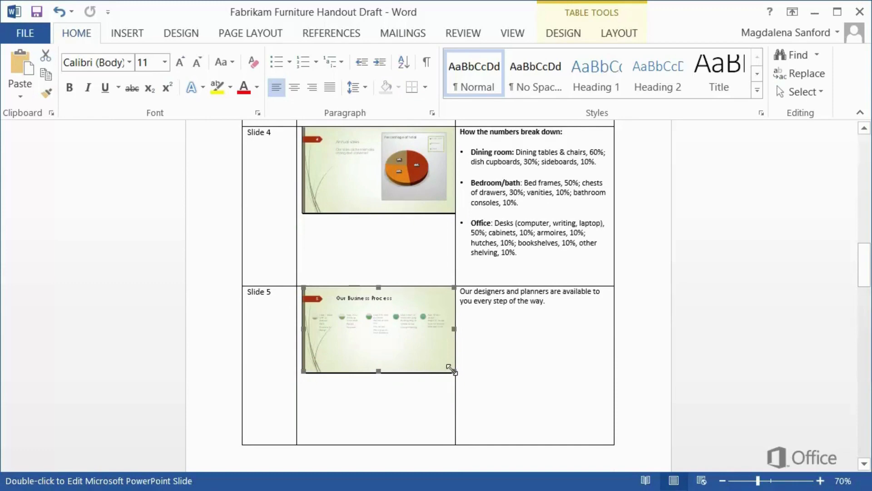
{"action": "left_click_drag", "start_coordinate": [454, 370], "coordinate": [493, 407]}
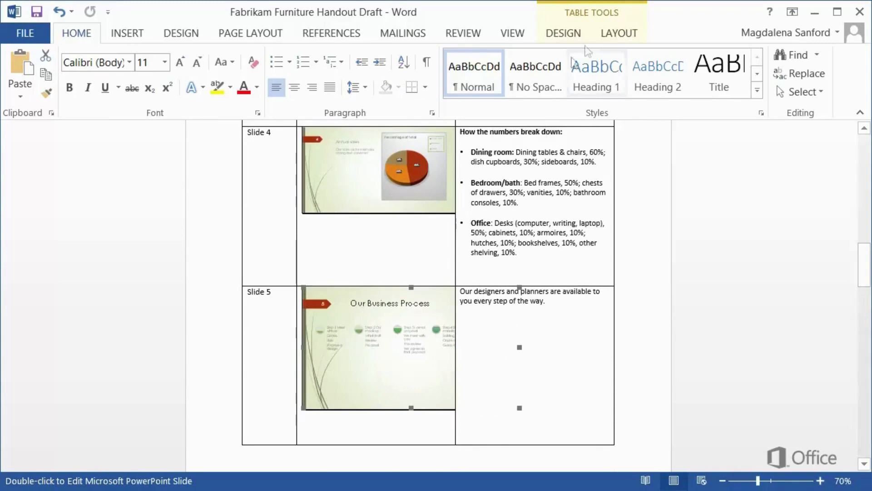
Step: AutoFit the entire handout table to its contents, then clear the table selection
{"action": "left_click", "coordinate": [611, 35]}
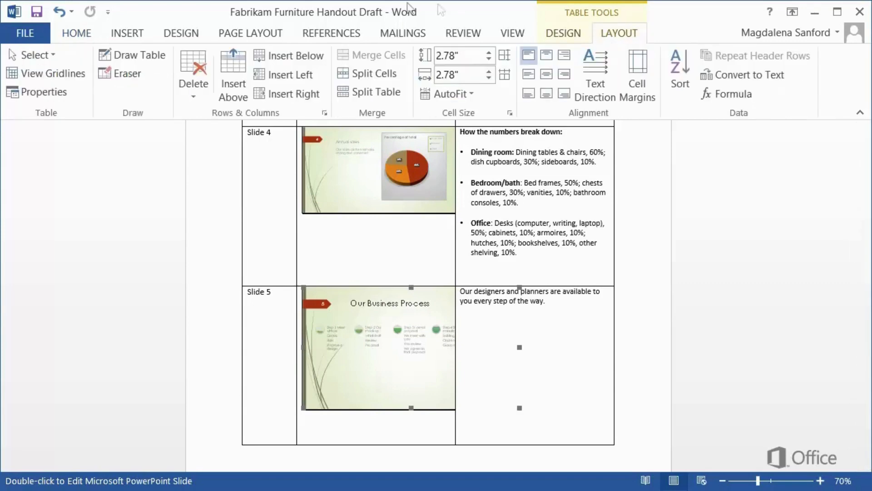
{"action": "left_click", "coordinate": [56, 55]}
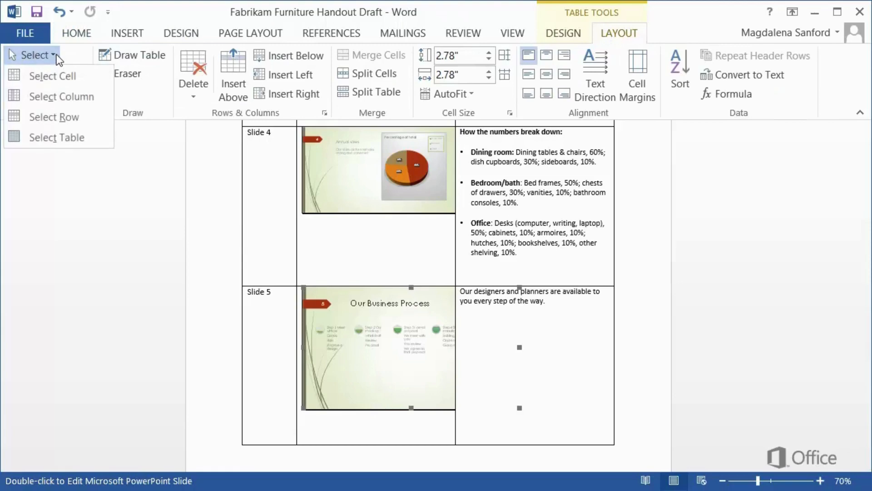
{"action": "left_click", "coordinate": [102, 138]}
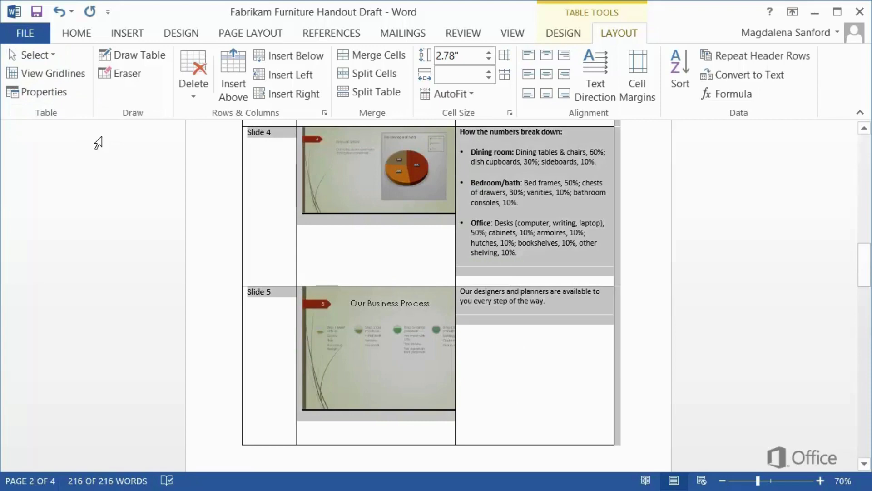
{"action": "left_click", "coordinate": [473, 99]}
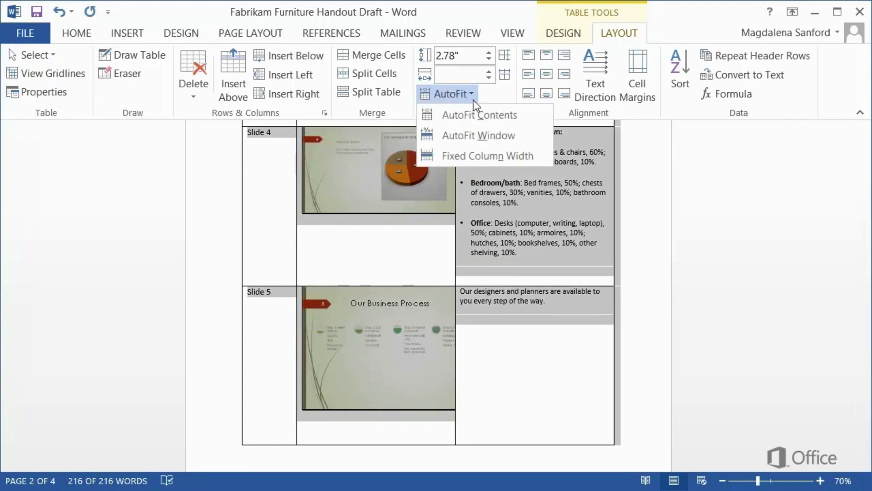
{"action": "left_click", "coordinate": [520, 118]}
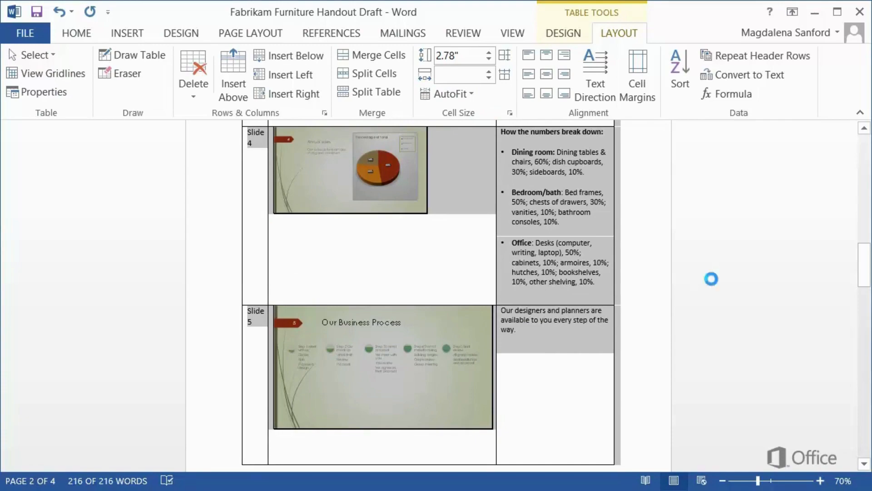
{"action": "left_click", "coordinate": [711, 279]}
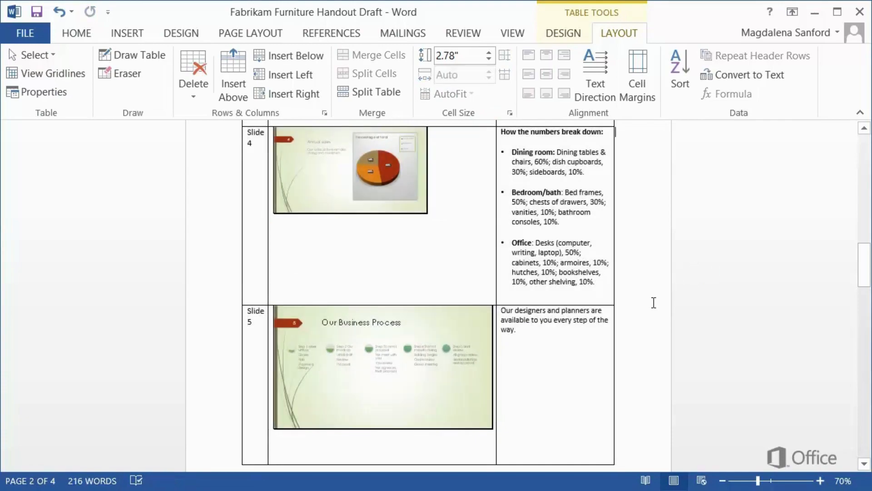
Step: Look back through the handout table pages, and through the Draft2 handout with notes below slides from Slide 5 upward
{"action": "scroll", "coordinate": [654, 302], "scroll_direction": "up", "scroll_amount": 5}
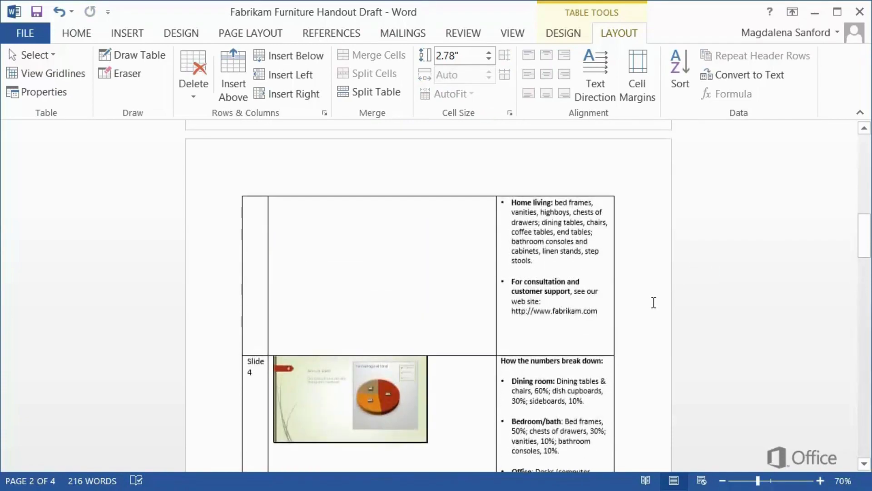
{"action": "scroll", "coordinate": [654, 302], "scroll_direction": "up", "scroll_amount": 10}
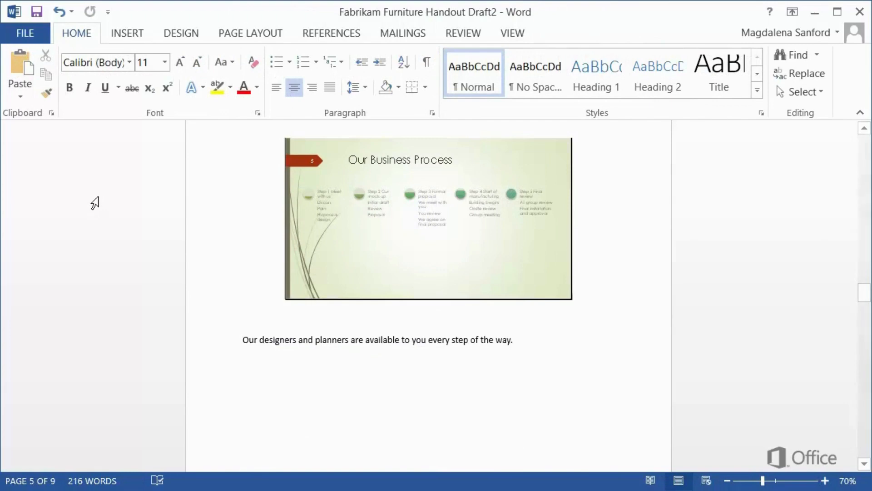
{"action": "scroll", "coordinate": [94, 202], "scroll_direction": "up", "scroll_amount": 5}
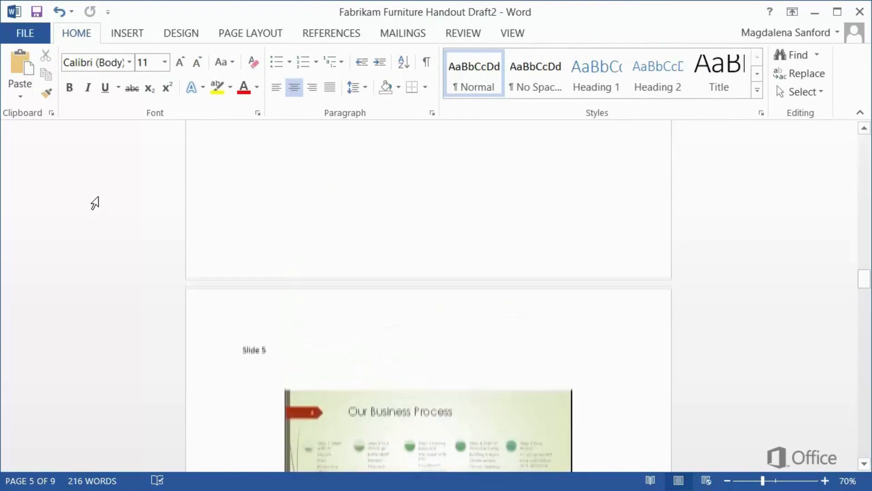
{"action": "scroll", "coordinate": [94, 202], "scroll_direction": "up", "scroll_amount": 6}
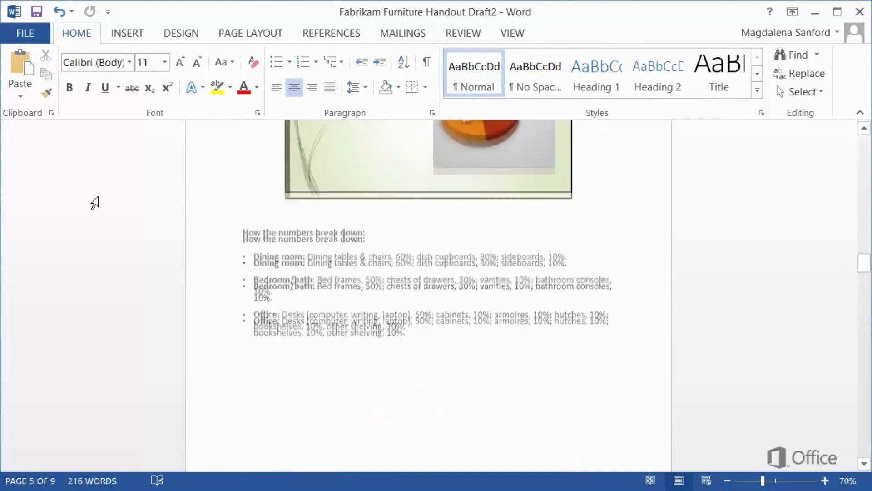
{"action": "scroll", "coordinate": [94, 203], "scroll_direction": "up", "scroll_amount": 3}
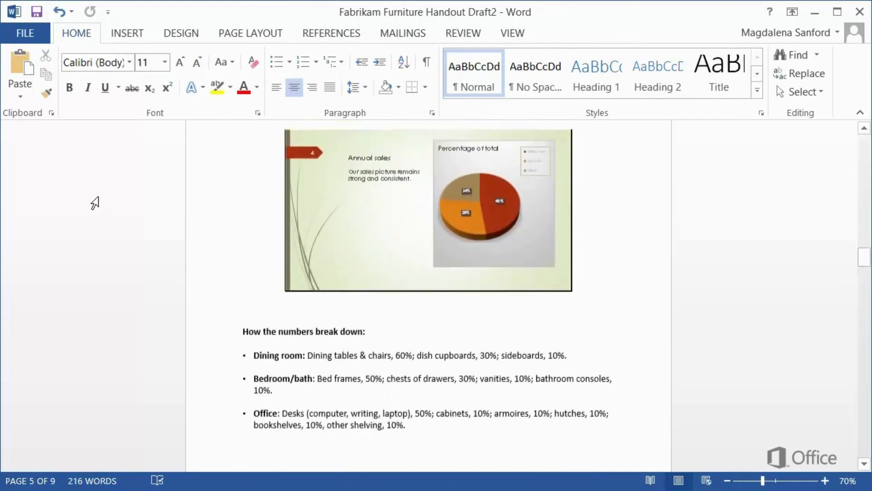
{"action": "scroll", "coordinate": [95, 203], "scroll_direction": "up", "scroll_amount": 8}
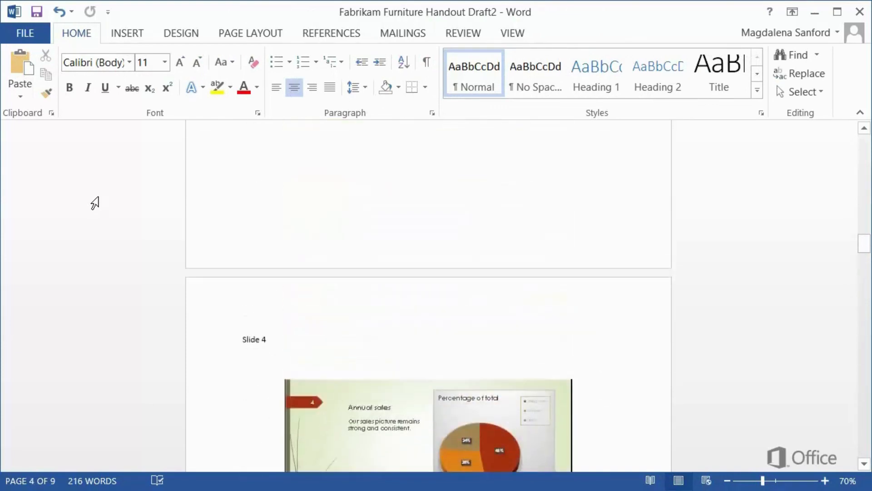
{"action": "scroll", "coordinate": [95, 203], "scroll_direction": "up", "scroll_amount": 12}
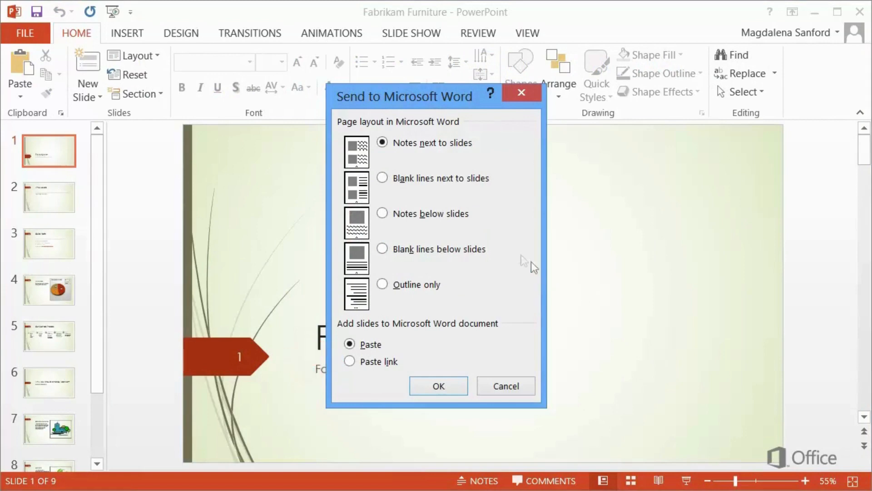
Step: In PowerPoint, send the presentation to Word using the Notes below slides layout and the Paste link option
{"action": "left_click", "coordinate": [384, 213]}
{"action": "left_click", "coordinate": [350, 361]}
{"action": "left_click", "coordinate": [424, 391]}
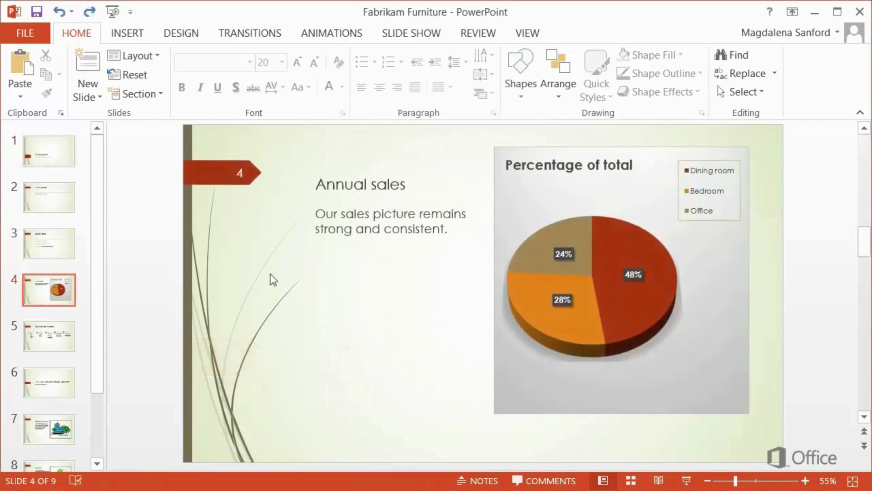
Step: Add the text "In fact, 2013 has been our best year ever!" below the Annual sales text on slide 4 in PowerPoint
{"action": "left_click", "coordinate": [320, 263]}
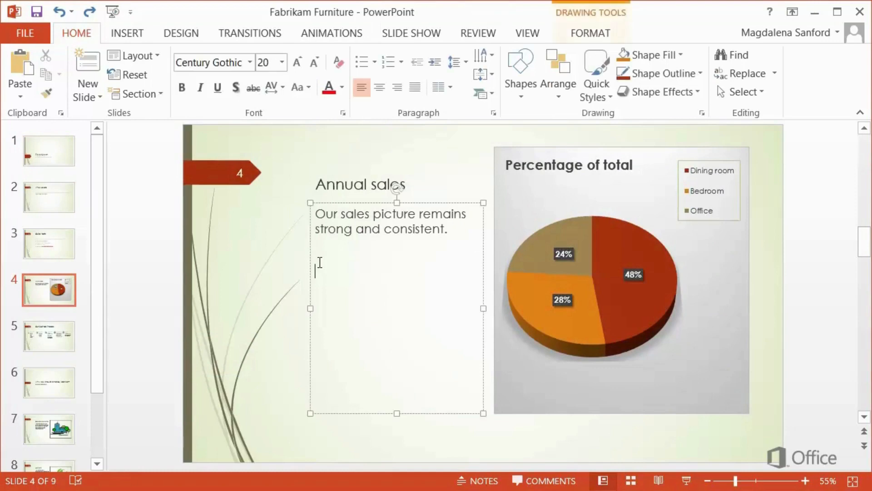
{"action": "type", "text": "In fact, 2013"}
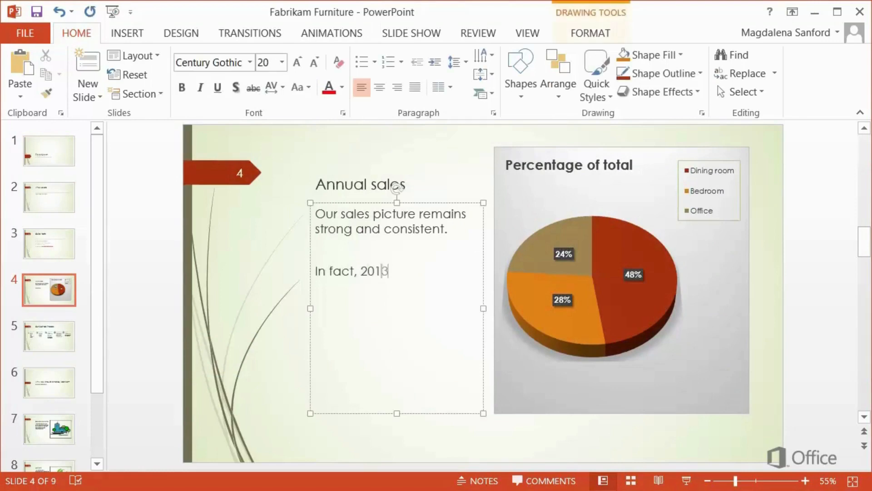
{"action": "type", "text": " has been our best year ever!"}
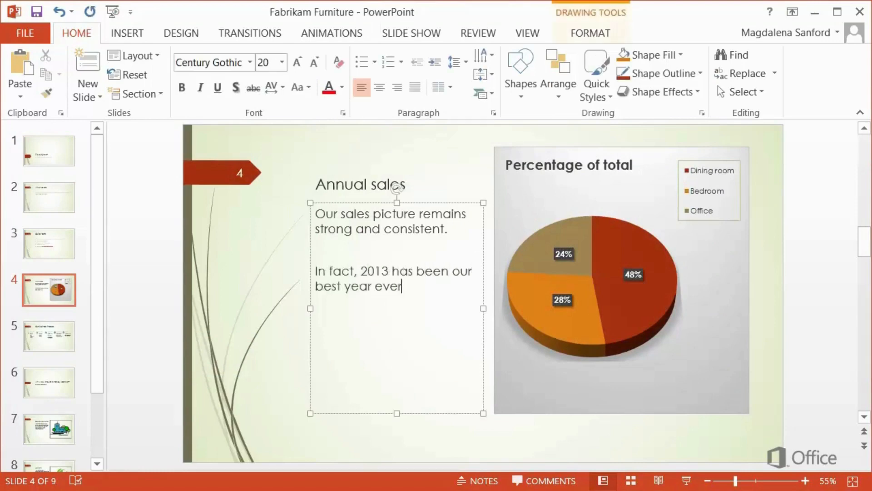
{"action": "left_click", "coordinate": [254, 250]}
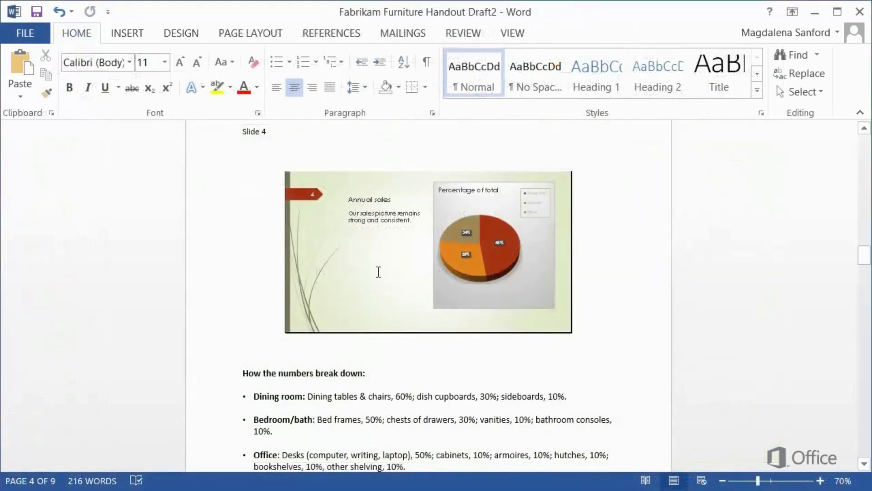
Step: In the Word Draft2 handout, update the link of the Slide 4 Annual sales slide and examine it up close
{"action": "right_click", "coordinate": [379, 272]}
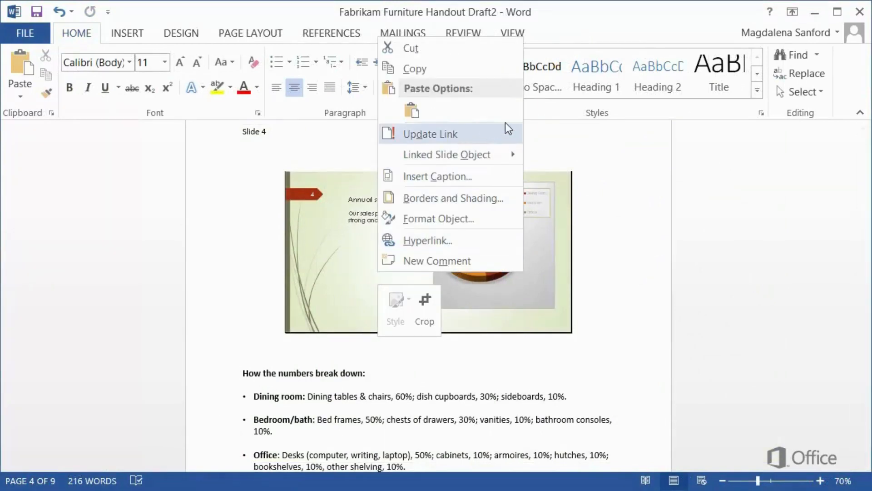
{"action": "left_click", "coordinate": [492, 135]}
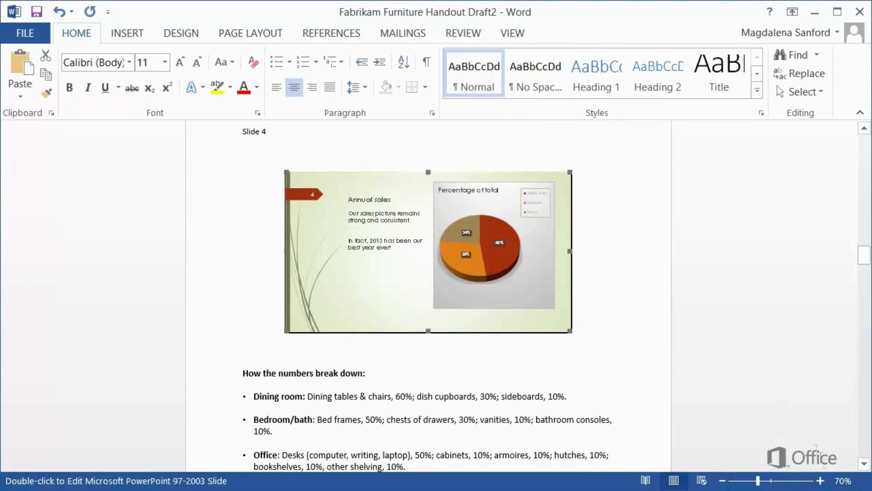
{"action": "left_click", "coordinate": [821, 479]}
{"action": "left_click", "coordinate": [821, 479]}
{"action": "left_click", "coordinate": [821, 479]}
{"action": "left_click", "coordinate": [821, 479]}
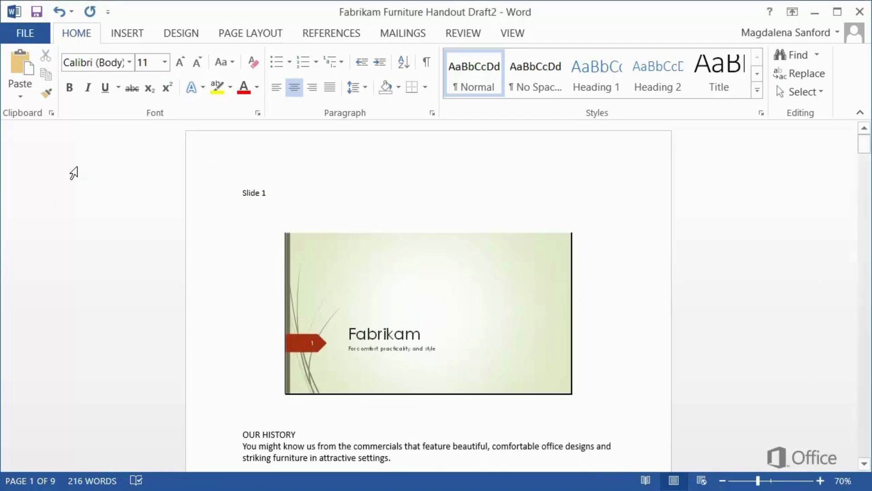
Step: Open the handout's print settings and look through the printer, page range, orientation, paper size, margin and pages-per-sheet options
{"action": "left_click", "coordinate": [141, 41]}
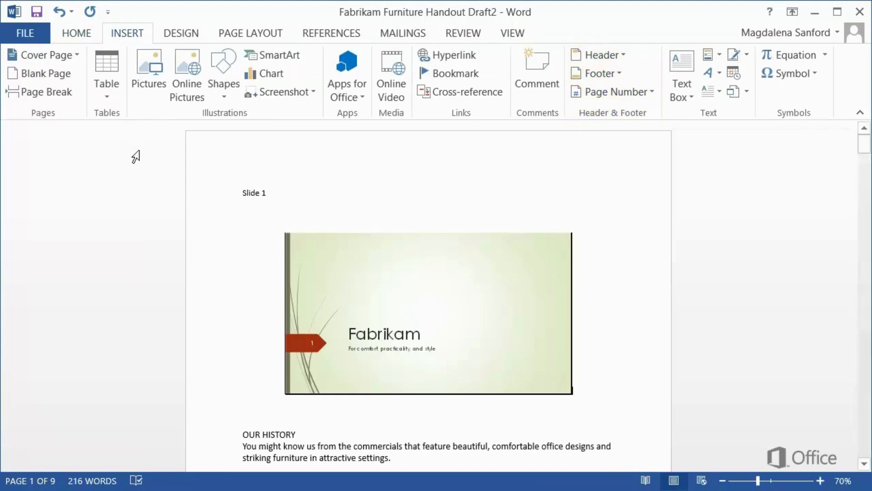
{"action": "left_click", "coordinate": [34, 33]}
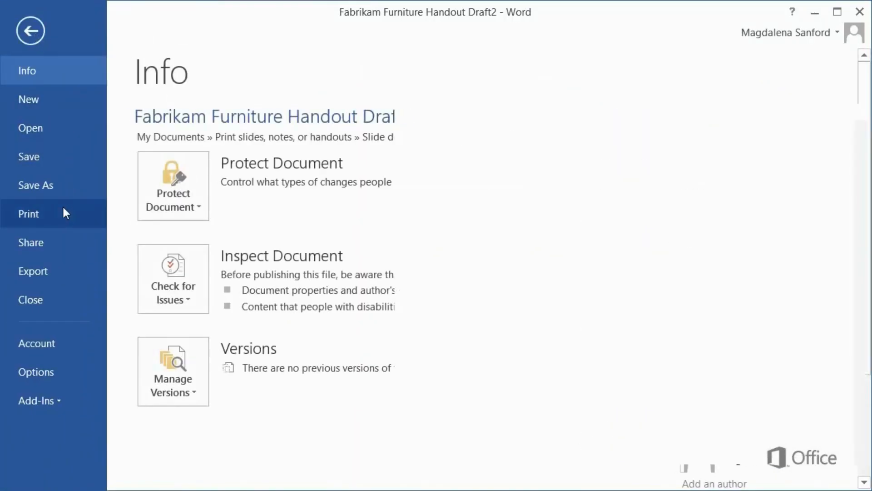
{"action": "left_click", "coordinate": [63, 209]}
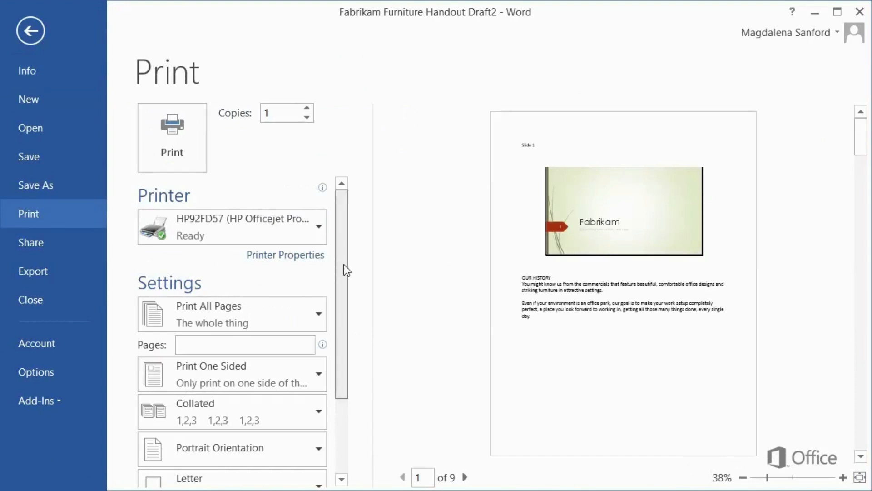
{"action": "left_click_drag", "start_coordinate": [346, 269], "coordinate": [359, 349]}
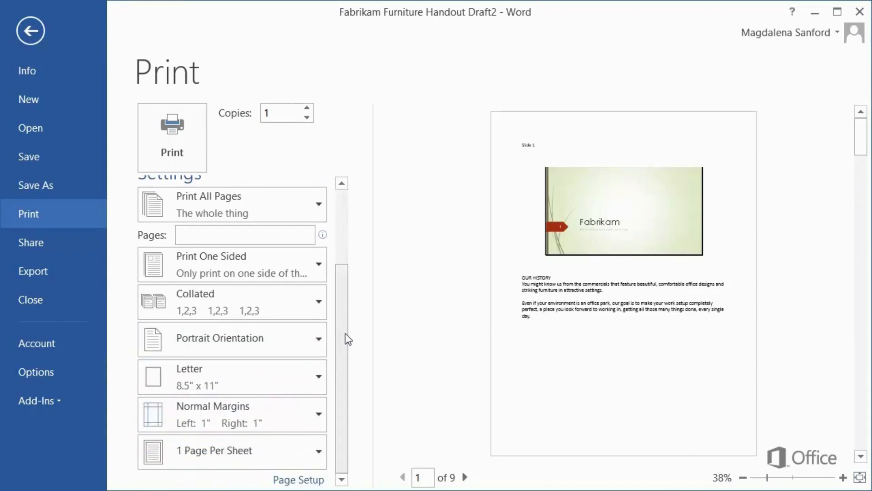
{"action": "left_click_drag", "start_coordinate": [345, 330], "coordinate": [371, 214]}
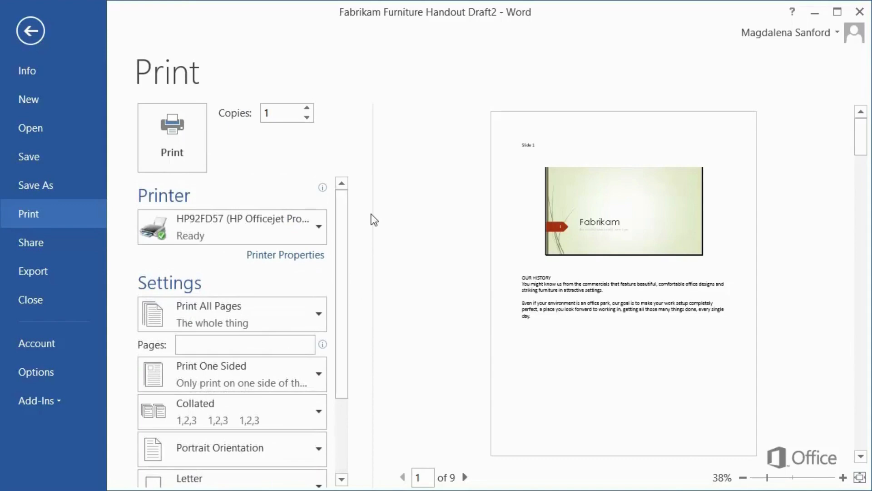